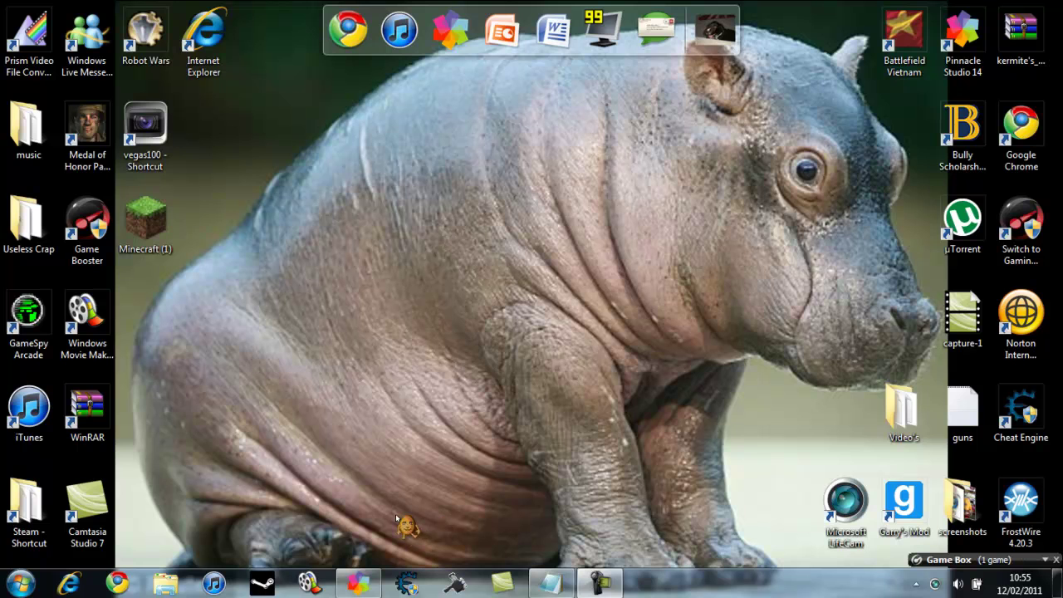
Close the picture-in-picture settings and select the Galil upgraded.wmv scene in the Video Scenes album.
left_click(359, 584)
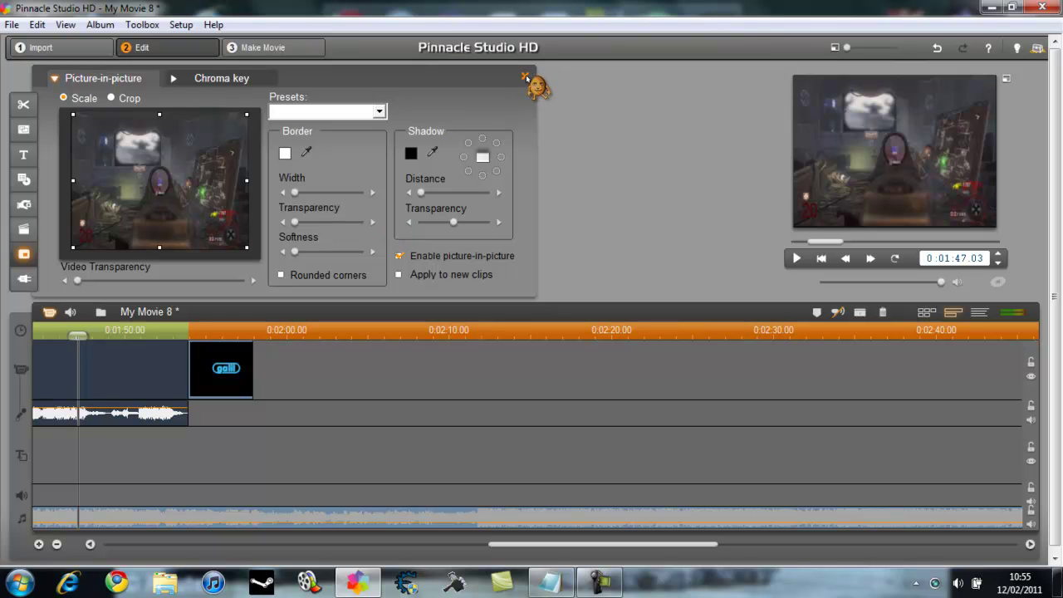
left_click(525, 76)
left_click(24, 93)
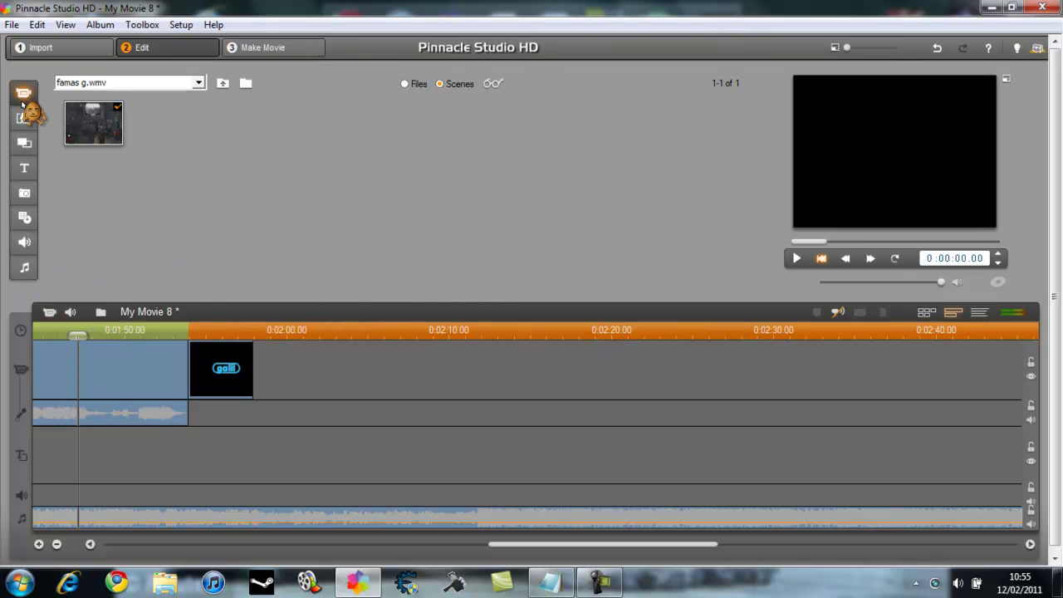
left_click(198, 83)
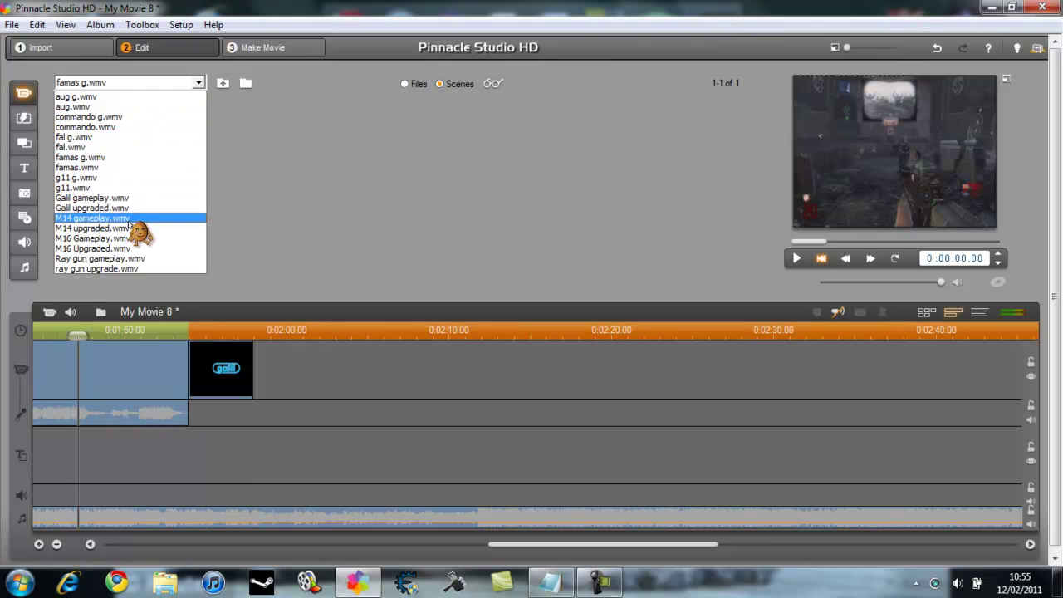
left_click(87, 208)
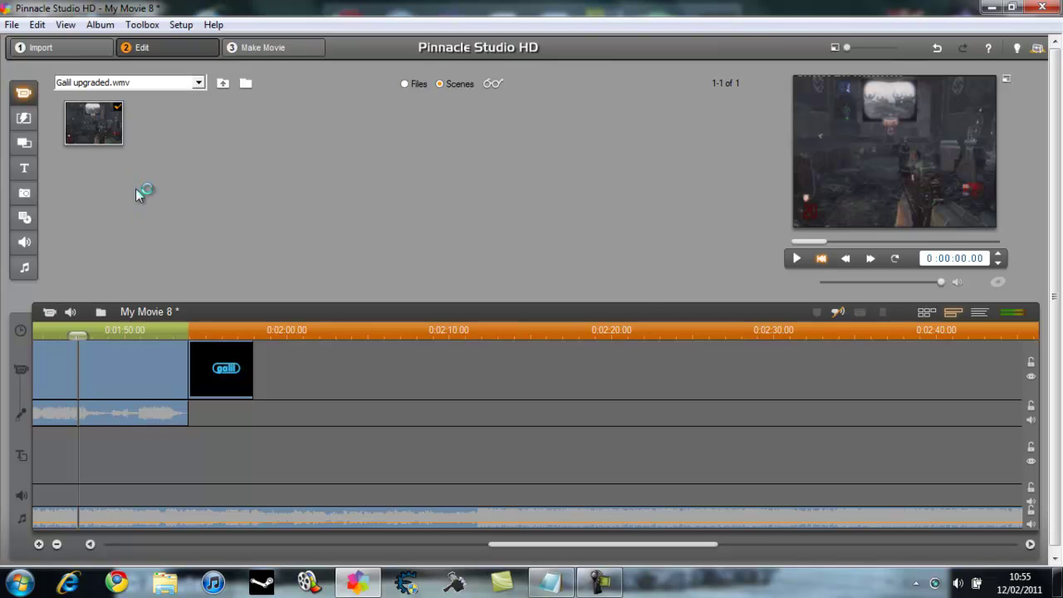
left_click(532, 323)
Place the Galil upgraded scene on the video track right after the galil title clip.
mouse_move(93, 123)
left_mouse_down()
mouse_move(278, 379)
mouse_move(263, 376)
left_mouse_up()
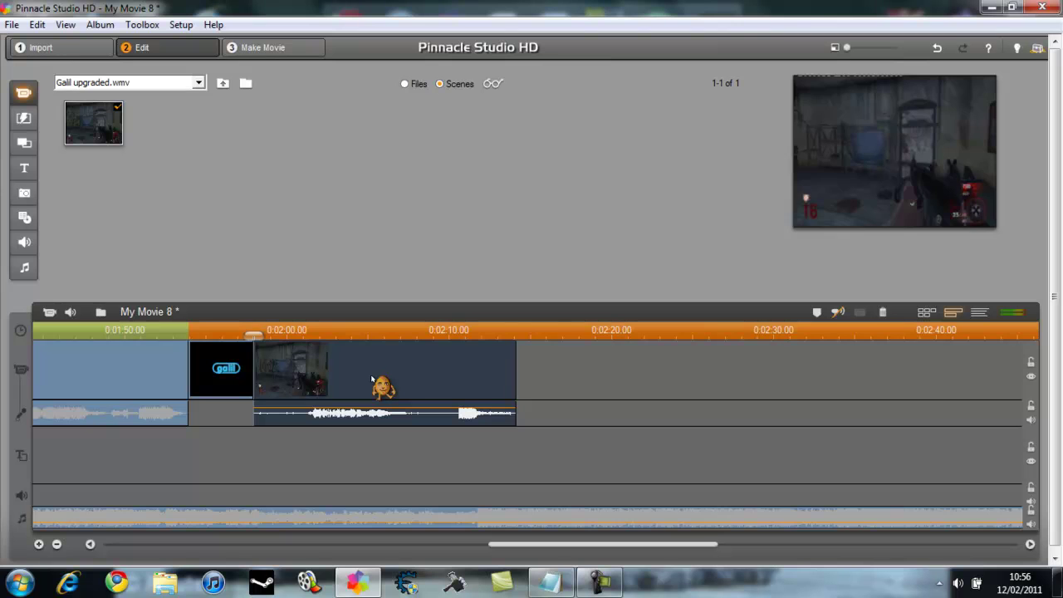
Open the Galil upgraded timeline clip in the Picture-in-picture and Chroma key tool.
double_click(374, 380)
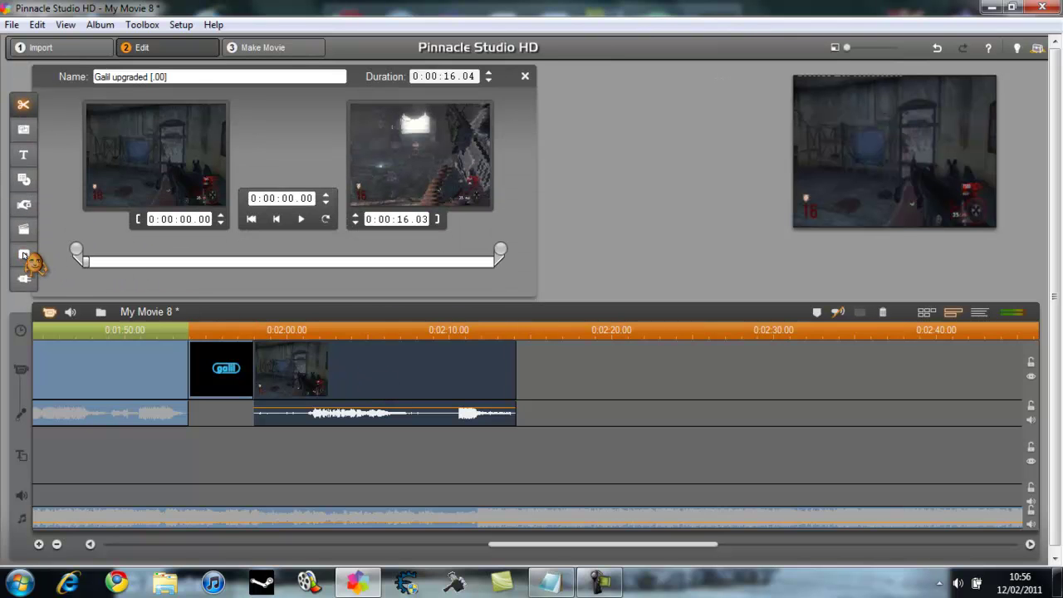
left_click(23, 255)
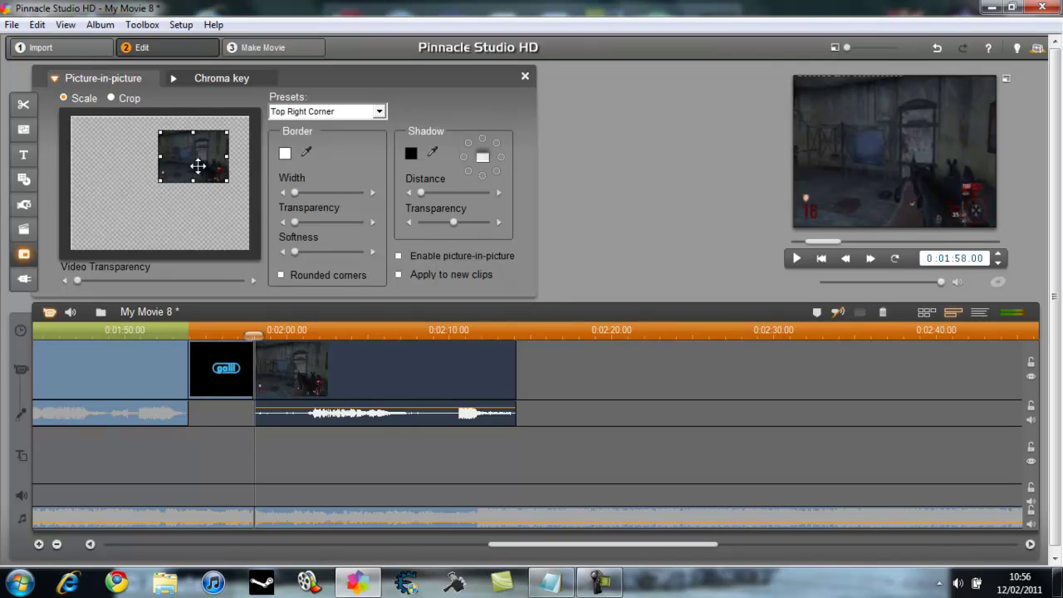
Move the PiP inset to the top-left corner and enlarge it to nearly fill the frame.
left_click_drag(197, 166, 111, 152)
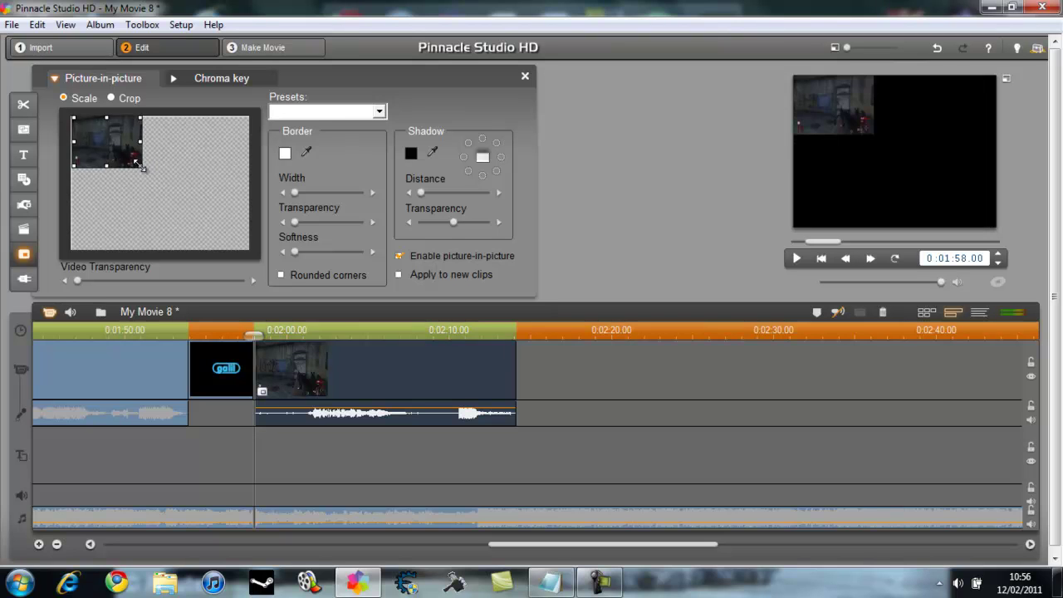
left_click_drag(140, 166, 256, 253)
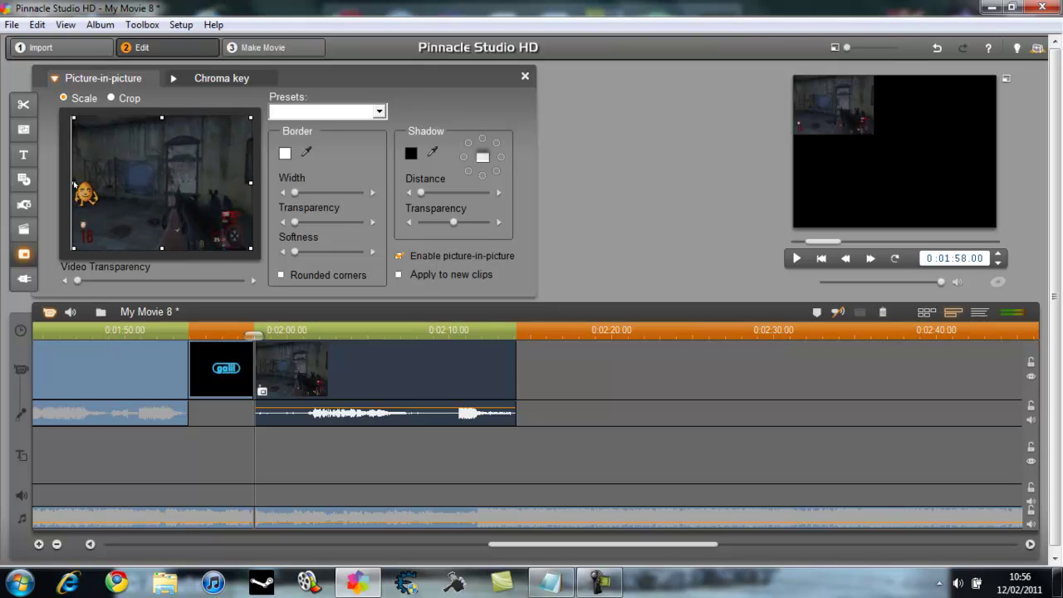
Push the inset's left and top edges just past the frame border, removing the white line.
left_click_drag(75, 183, 70, 182)
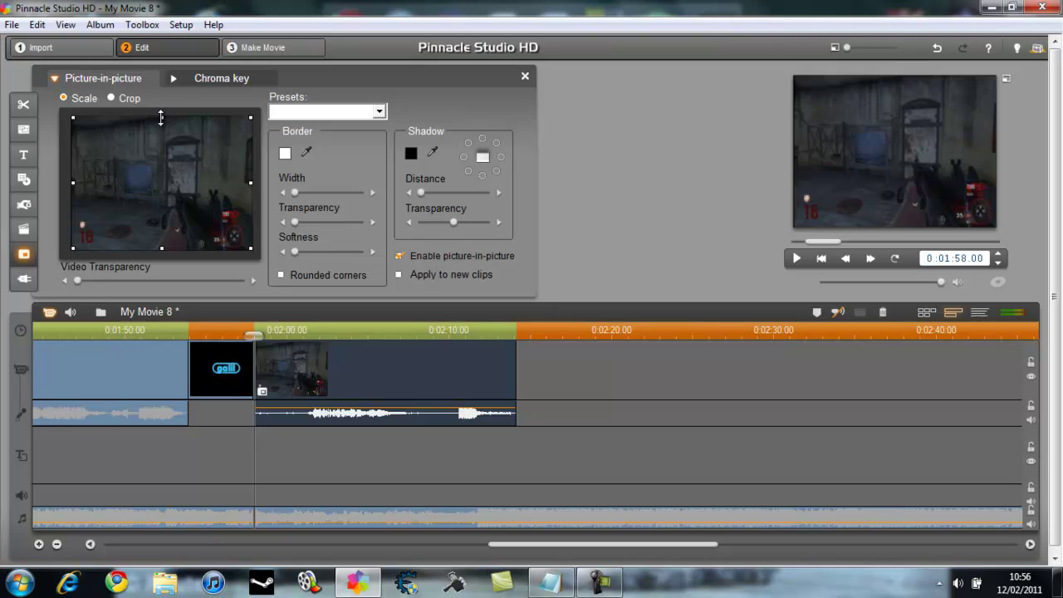
left_click_drag(161, 118, 161, 122)
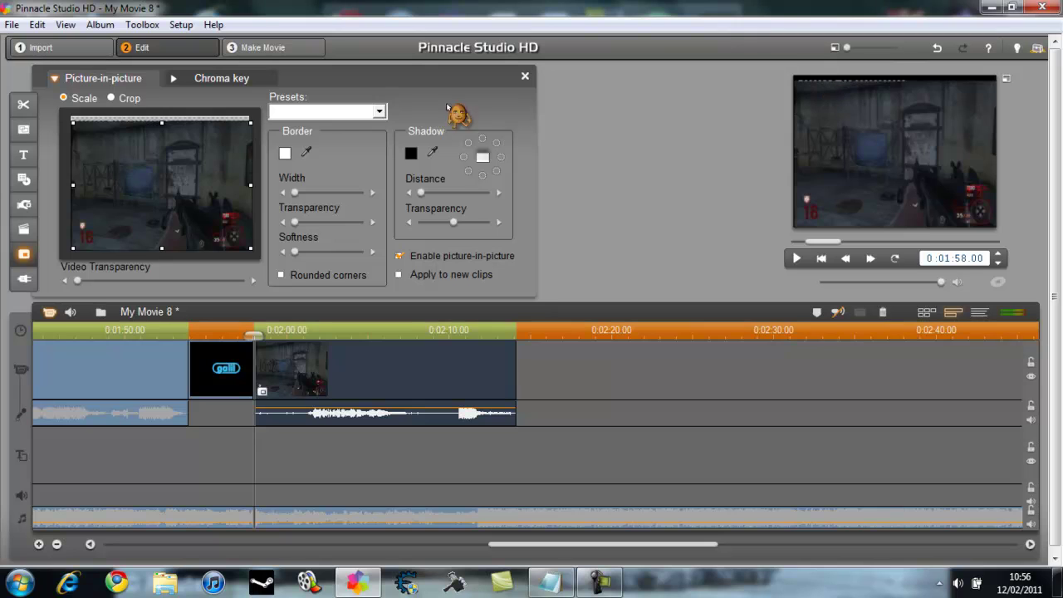
left_click_drag(162, 123, 158, 118)
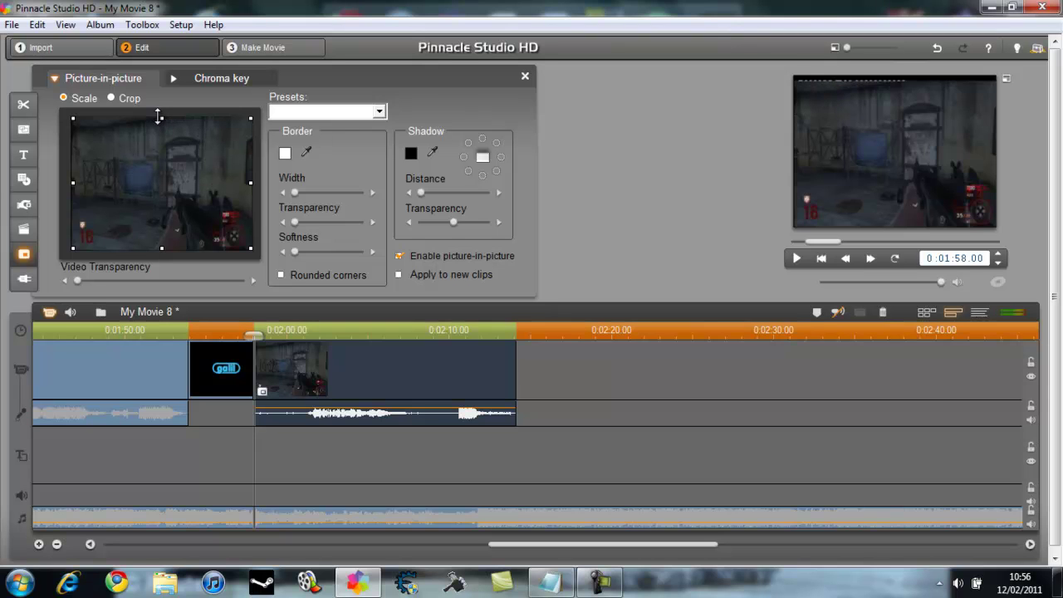